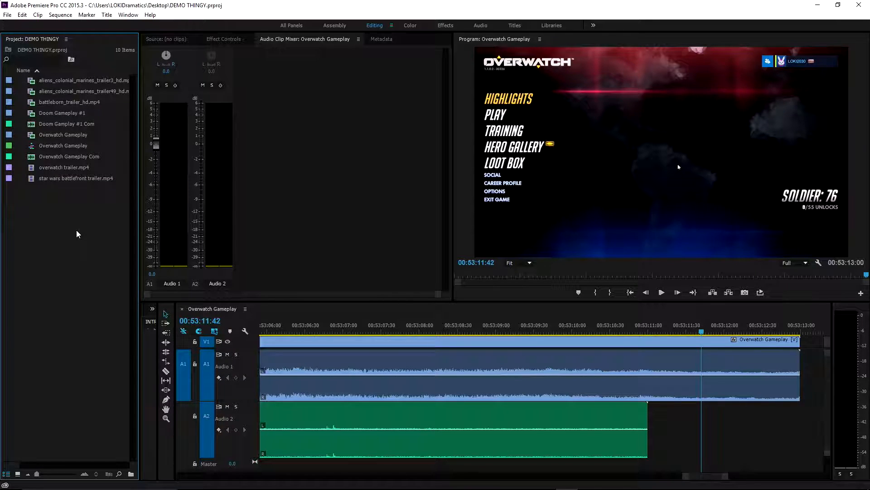
- Expand the project's media list to full size and examine the frame rates of the gameplay and commentary clips
key(grave)
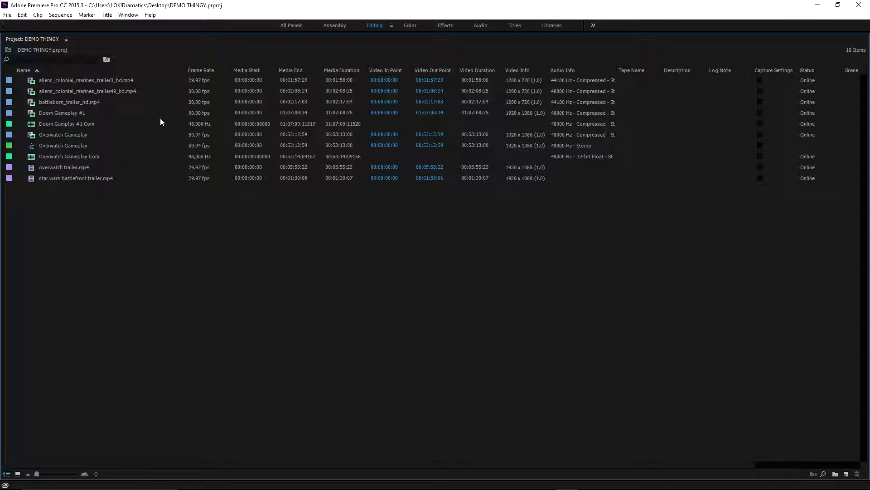
click(197, 136)
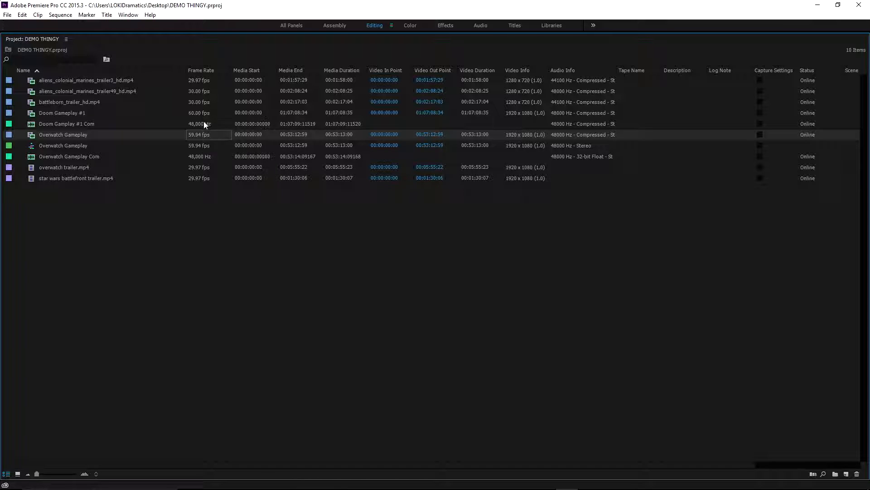
click(176, 224)
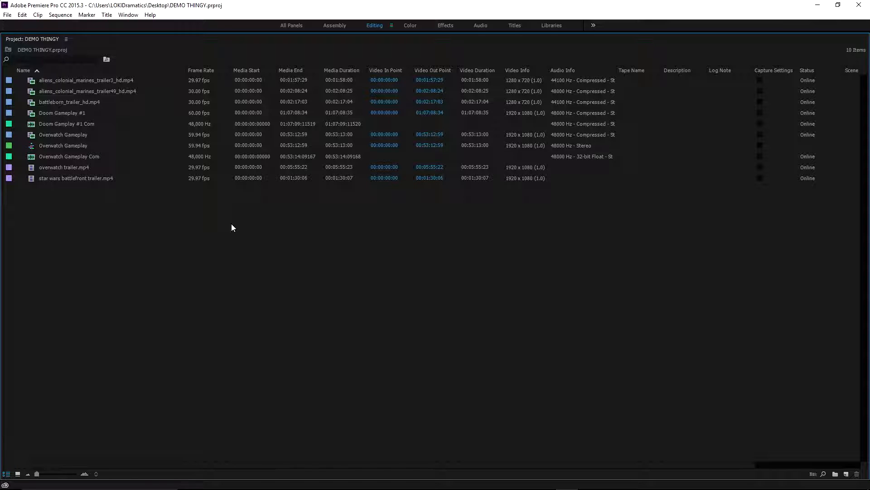
key(grave)
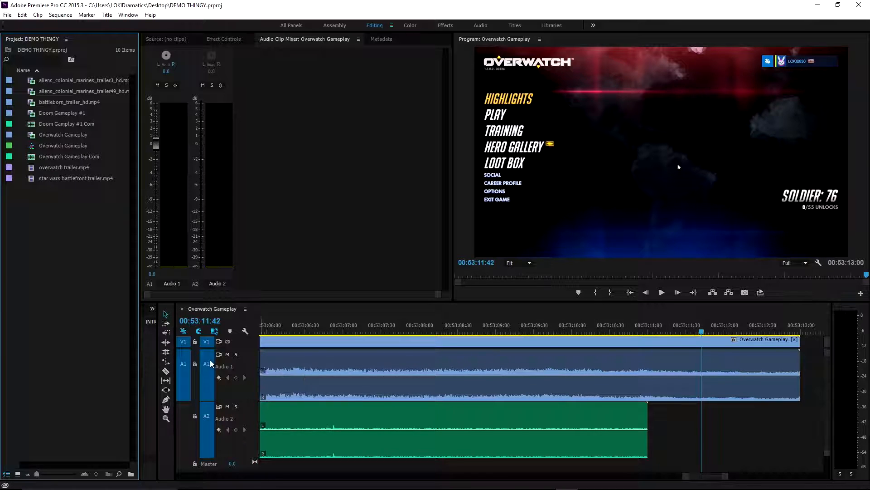
- Rate-stretch the end of the Overwatch Gameplay clip to match the commentary clip's end, giving it a duration of 00:53:11:00
click(167, 361)
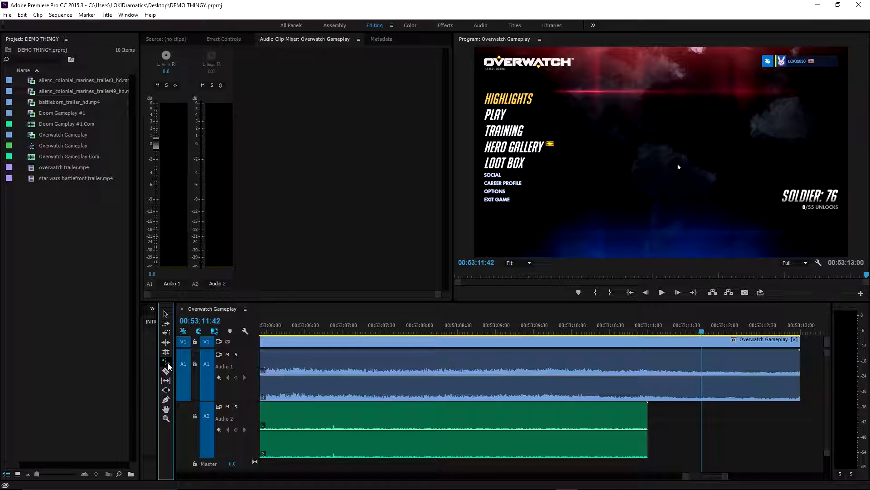
click(745, 357)
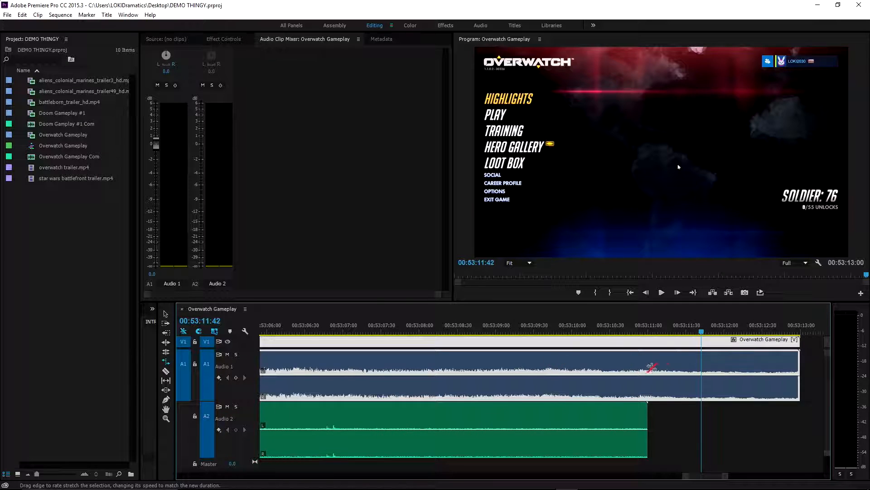
drag(797, 354, 645, 356)
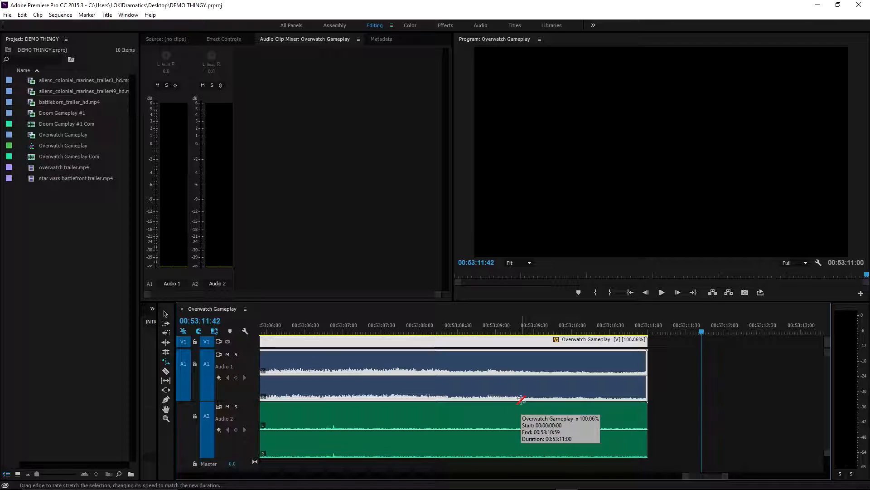
click(166, 314)
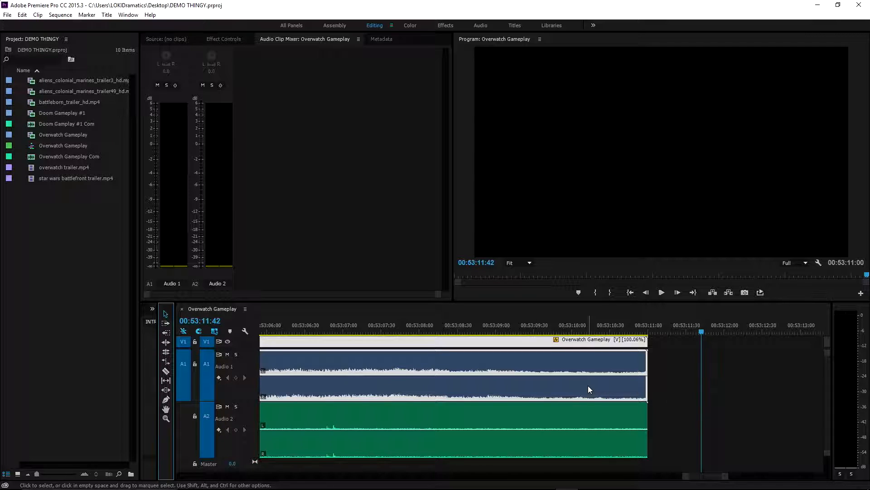
mouse_move(589, 385)
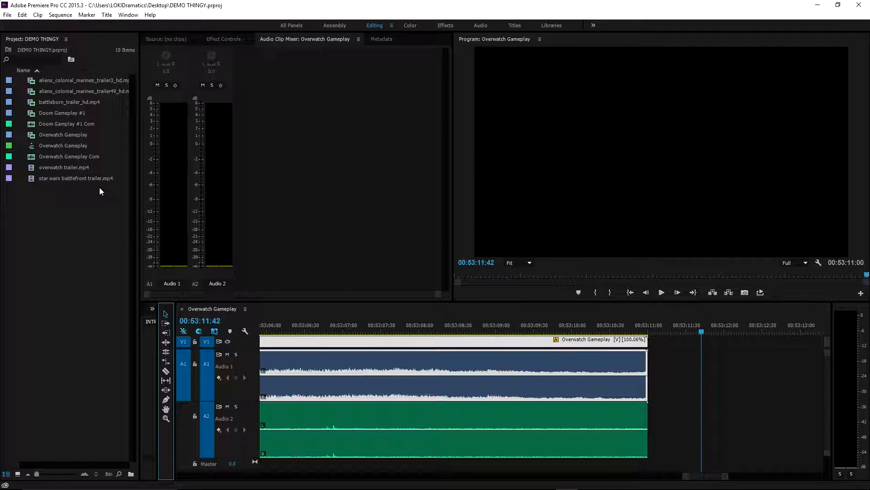
- Examine the full media details of the project clips, including frame rates and durations, in the enlarged project list
click(94, 124)
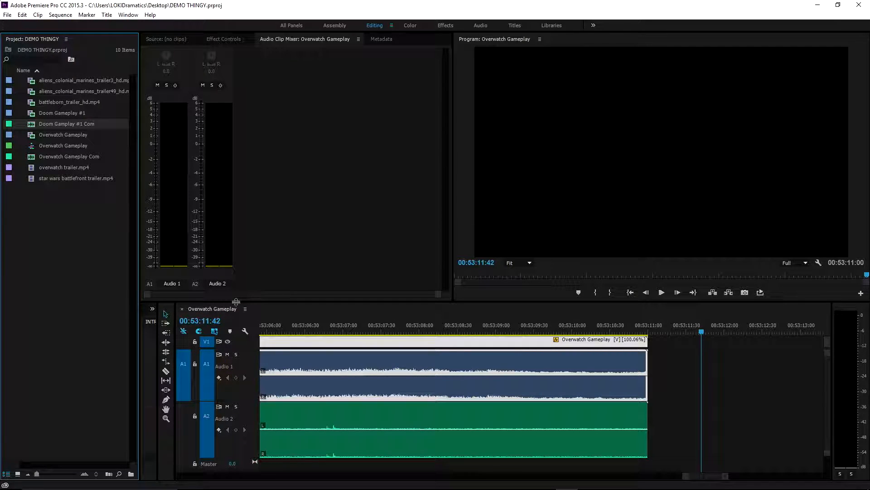
key(grave)
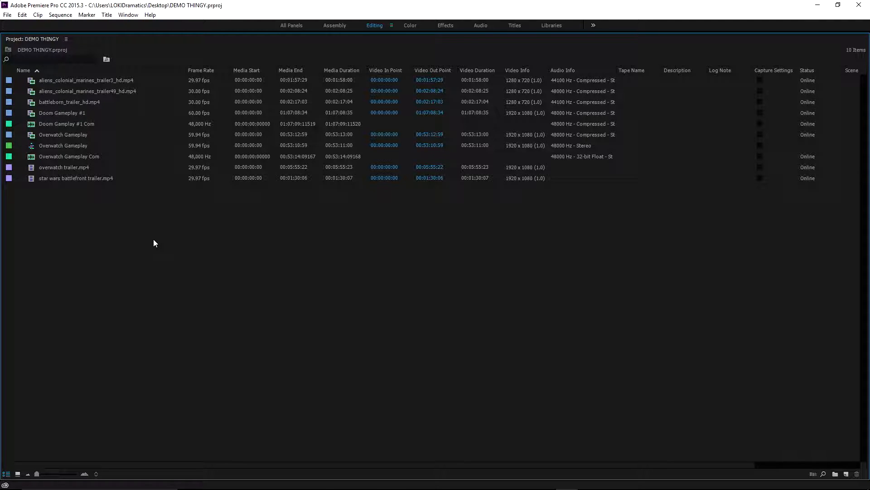
key(grave)
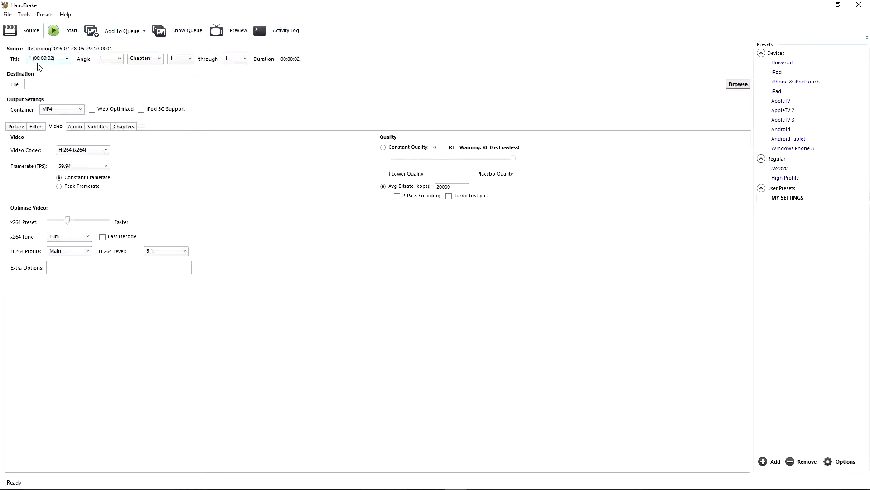
- Switch to HandBrake, check the source selection options without loading a file, and choose 59.94 as the video framerate
click(20, 31)
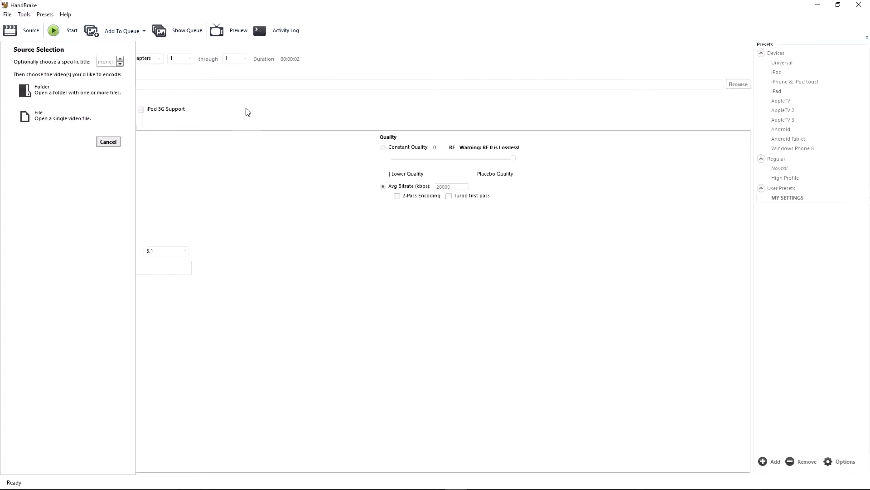
click(107, 142)
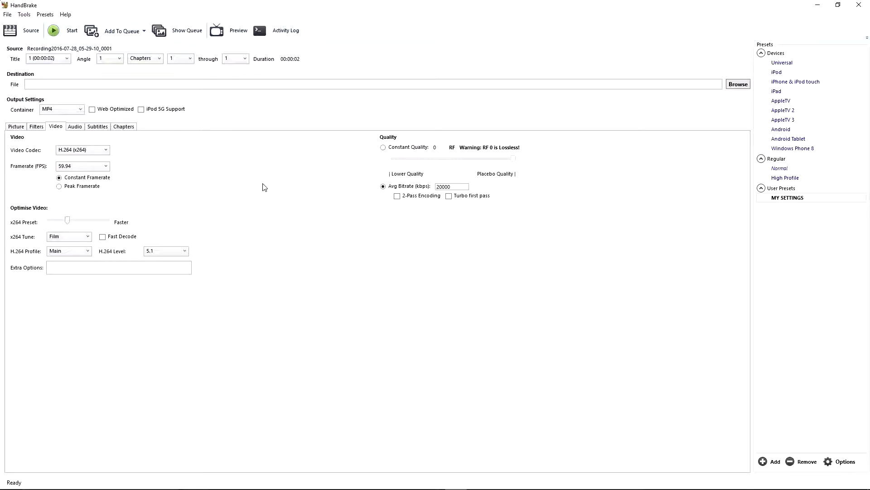
click(78, 167)
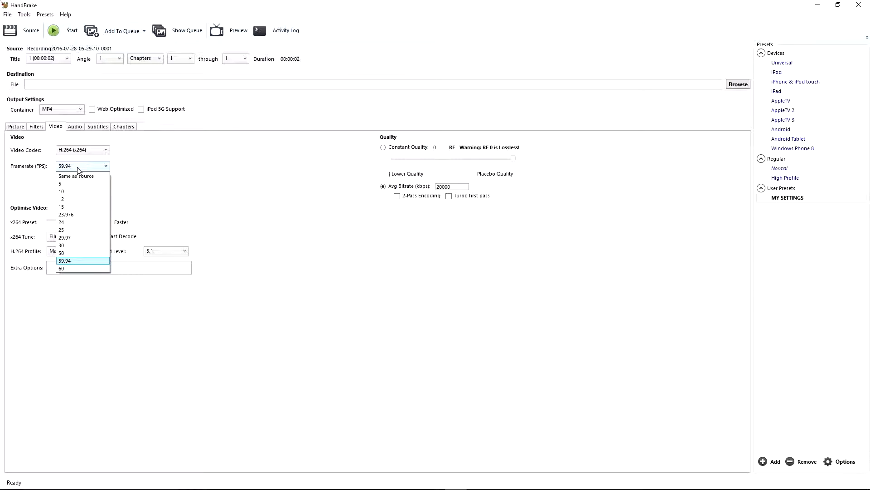
click(89, 261)
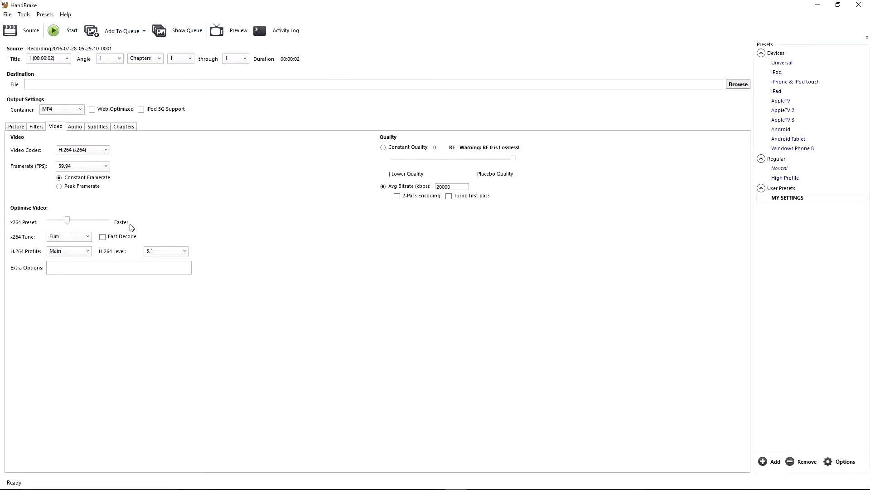
- Examine the x264 preset, x264 tune, H.264 profile, H.264 level and framerate options, keeping the existing choices
drag(70, 221, 131, 227)
drag(112, 226, 73, 221)
click(84, 238)
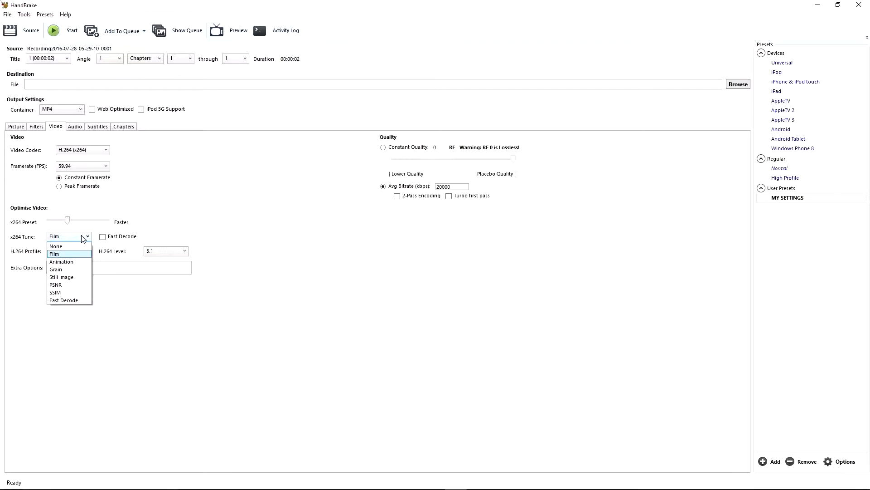
click(84, 238)
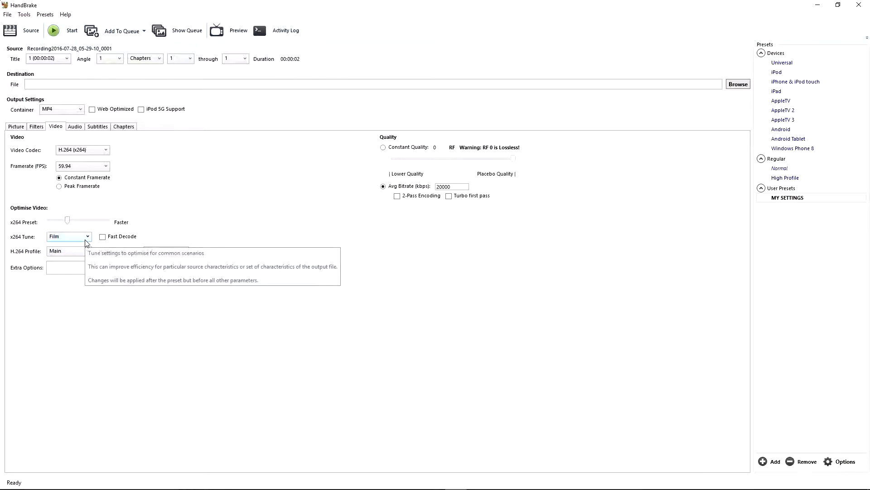
click(81, 252)
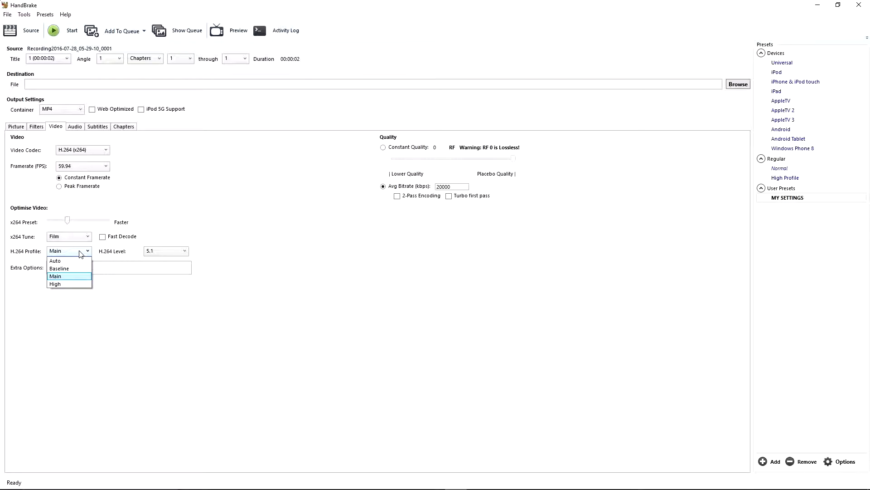
click(81, 253)
click(174, 253)
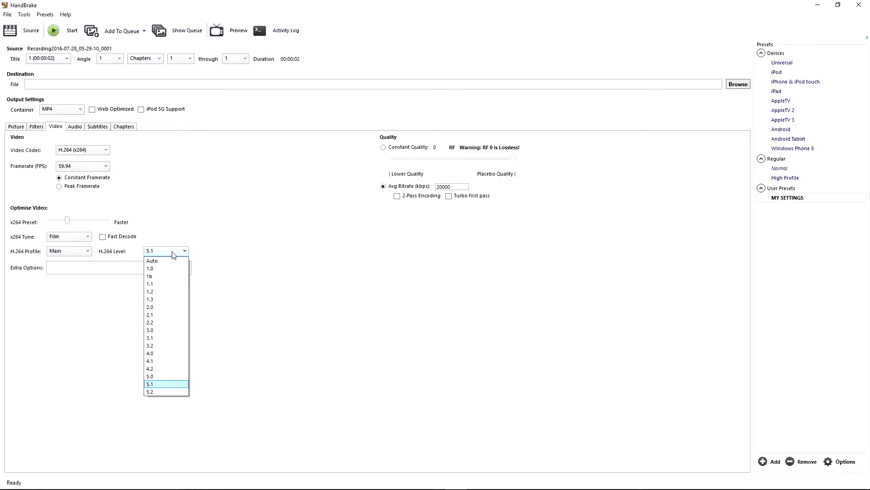
click(174, 252)
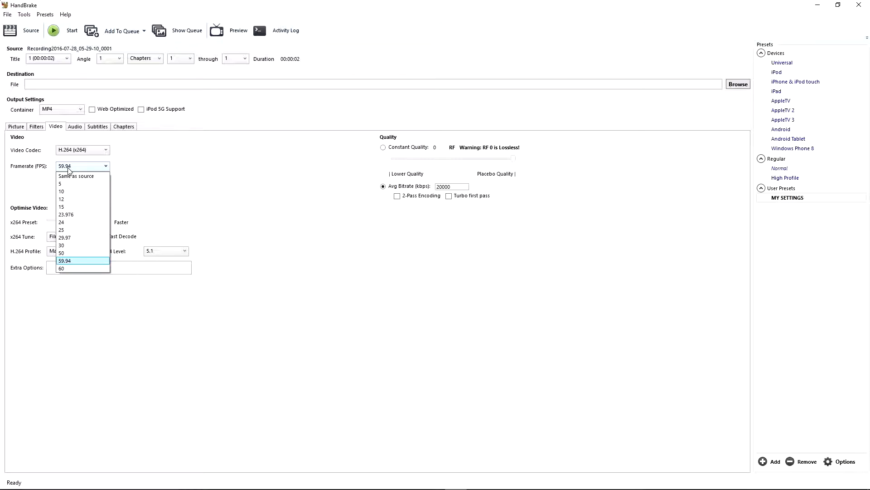
click(68, 168)
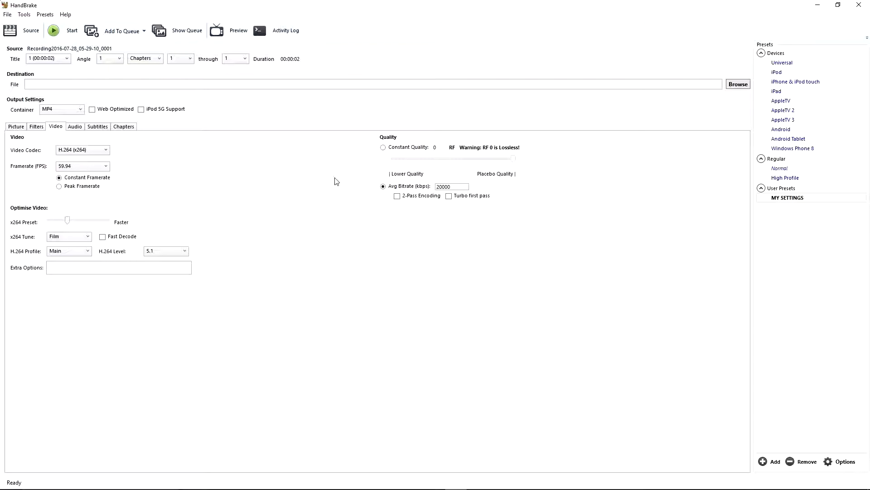
- Examine the audio track's source, codec, bitrate and mixdown options without changing them
click(77, 129)
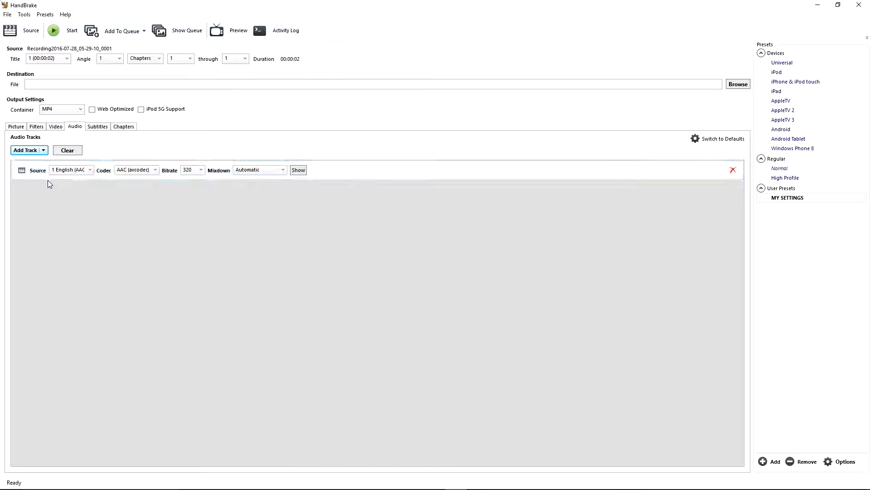
click(87, 170)
click(87, 170)
click(150, 170)
click(154, 170)
click(198, 170)
click(199, 170)
click(277, 171)
click(276, 172)
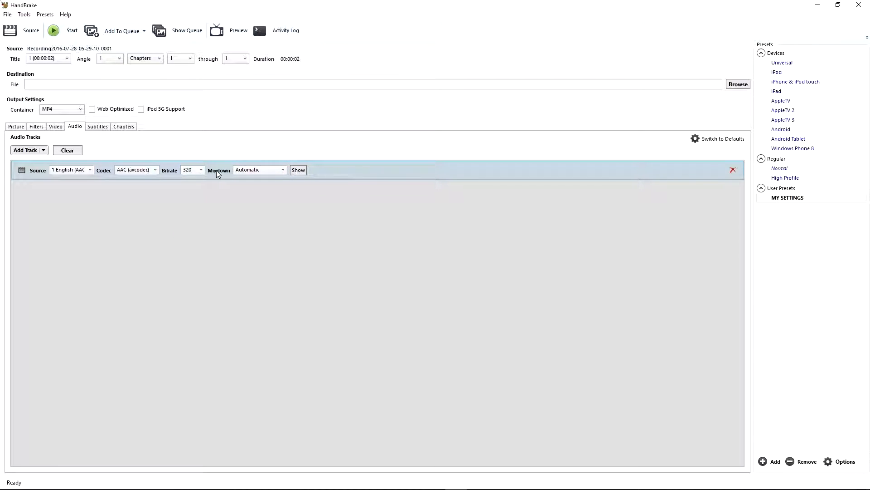
- Return to the video settings and compare the 59.94 and 60 framerate options without changing the selection
click(56, 126)
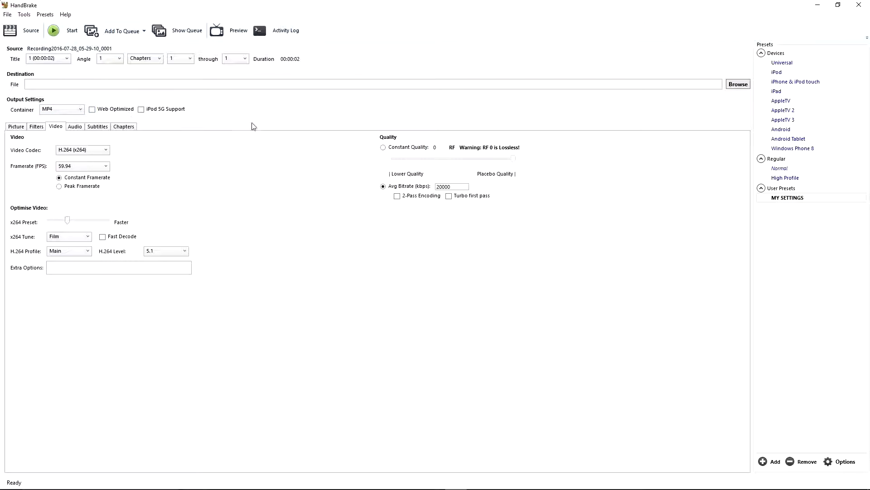
click(79, 166)
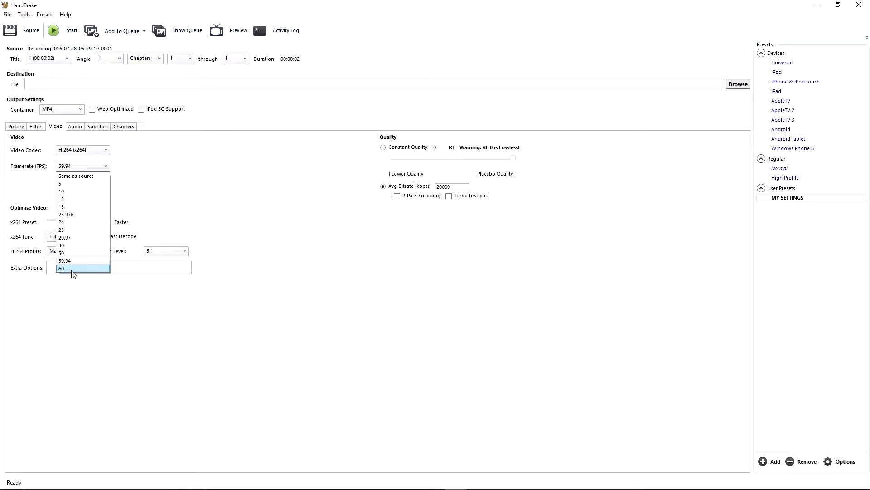
click(214, 204)
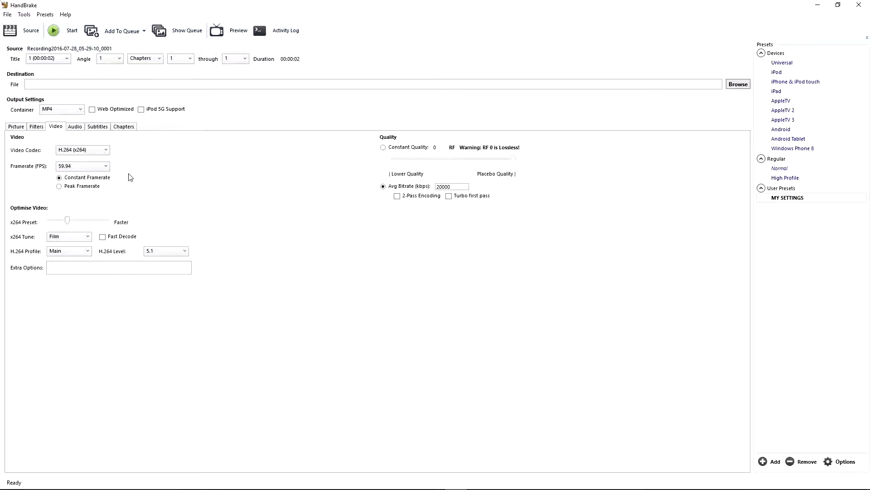
click(104, 167)
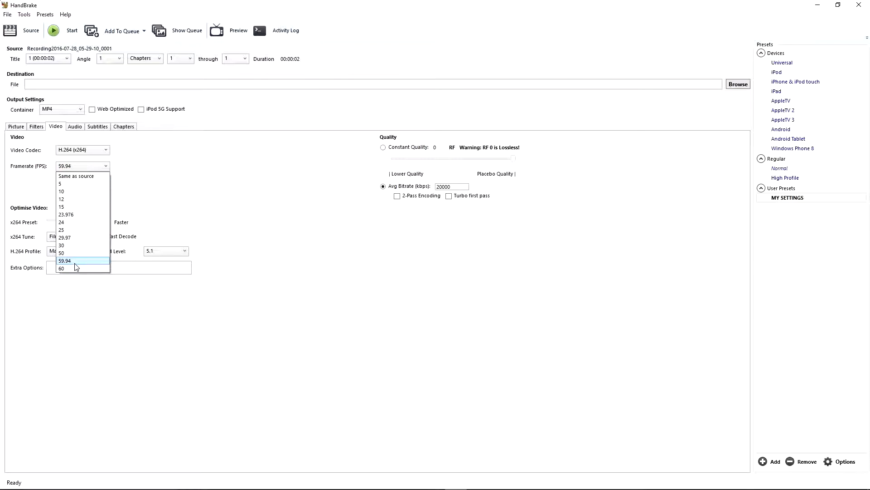
click(215, 189)
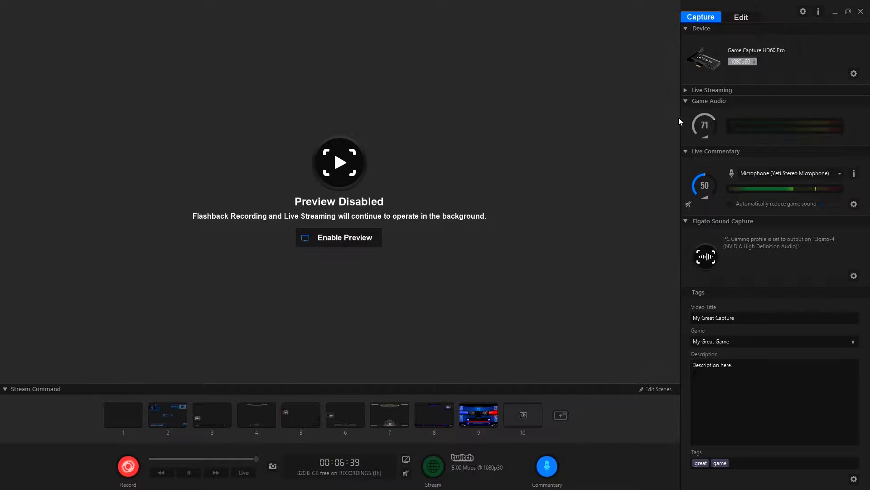
- Switch to Game Capture HD and examine the recordings library and the capture, sharing, updates and hotkeys preferences without changing them
click(746, 18)
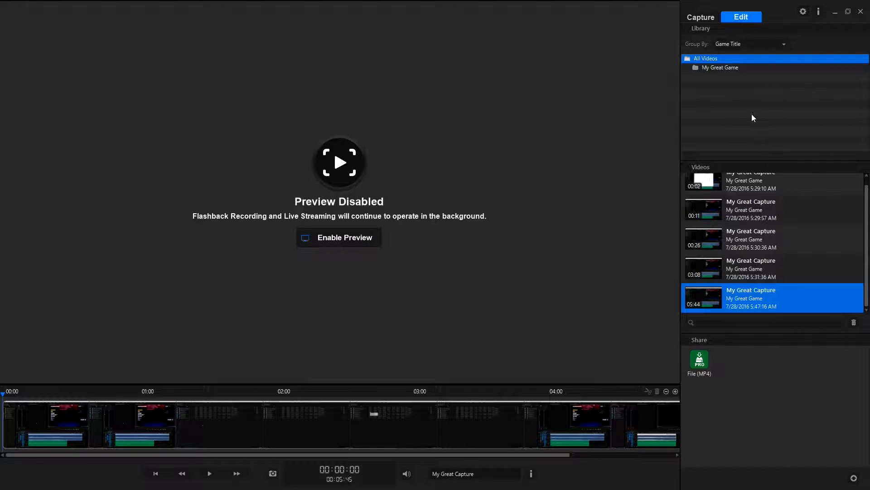
click(803, 12)
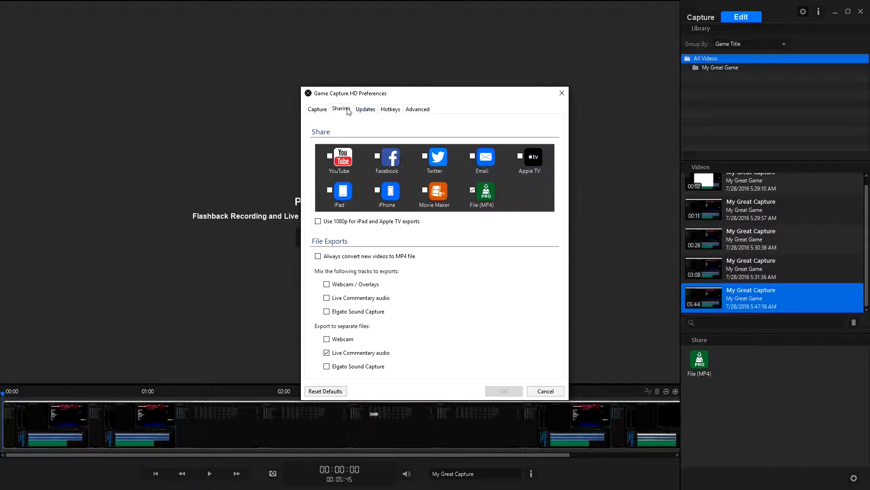
click(318, 110)
click(342, 110)
click(365, 110)
click(391, 109)
click(342, 110)
click(546, 391)
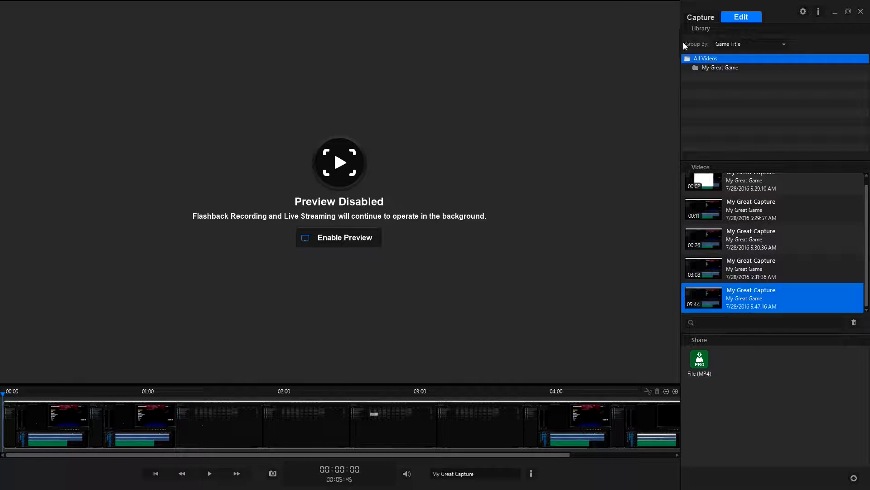
click(701, 20)
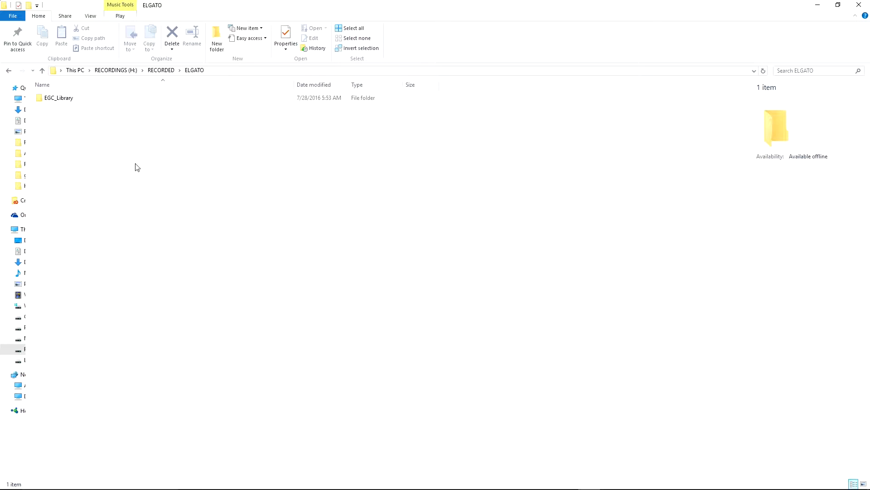
click(72, 98)
double_click(73, 99)
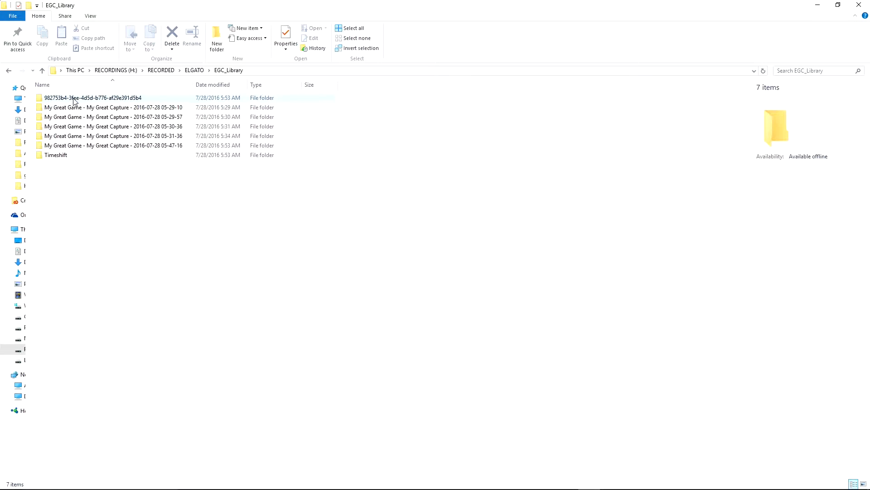
drag(114, 213, 124, 84)
click(107, 225)
double_click(129, 145)
key(alt+Left)
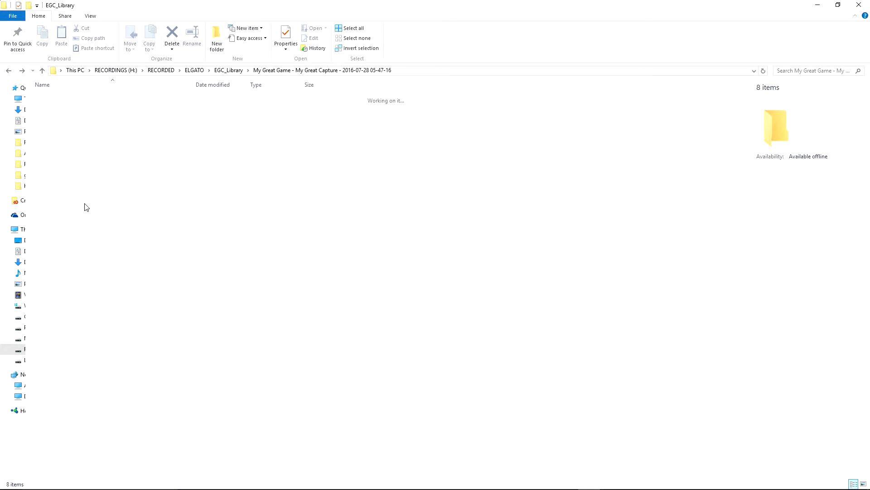
double_click(81, 136)
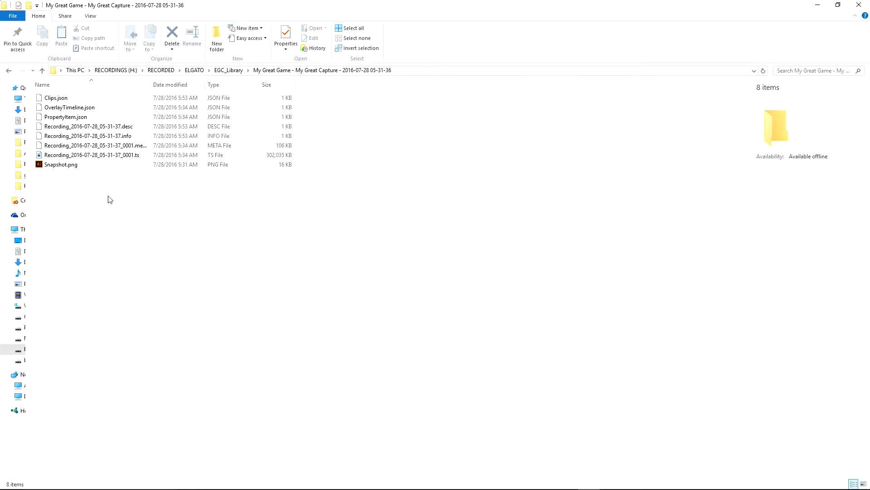
key(alt+Left)
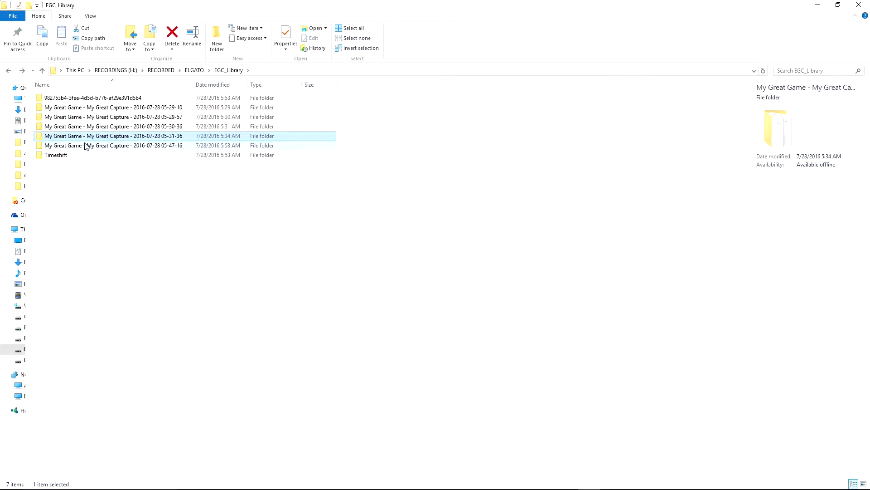
double_click(100, 116)
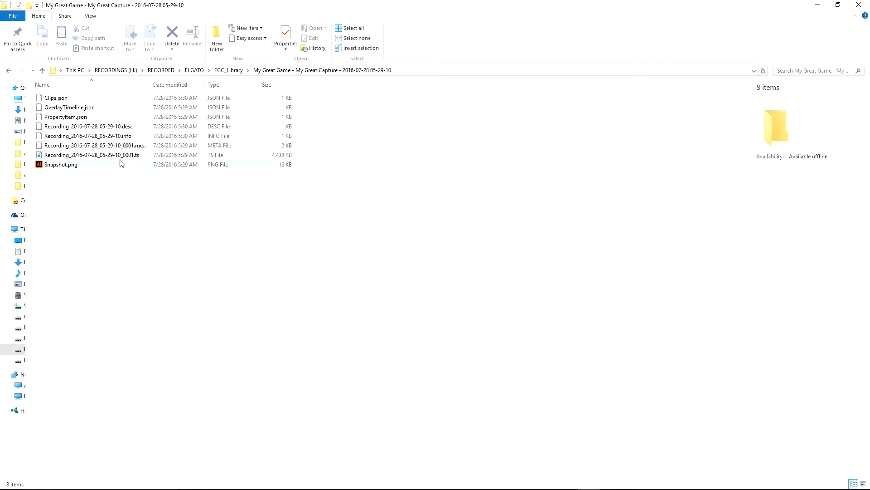
- Examine the details of Recording_2016-07-28_05-29-10_0001.ts, including its frame rate, and leave the capture folder
click(106, 154)
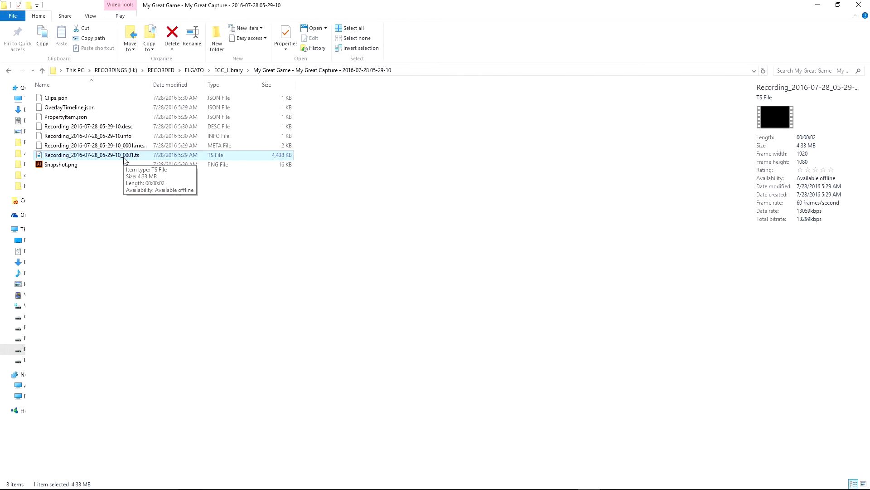
click(119, 220)
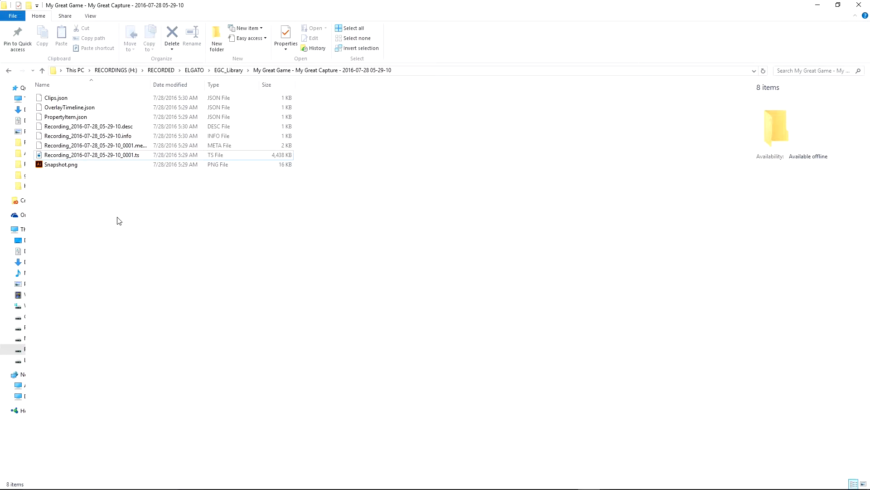
click(74, 156)
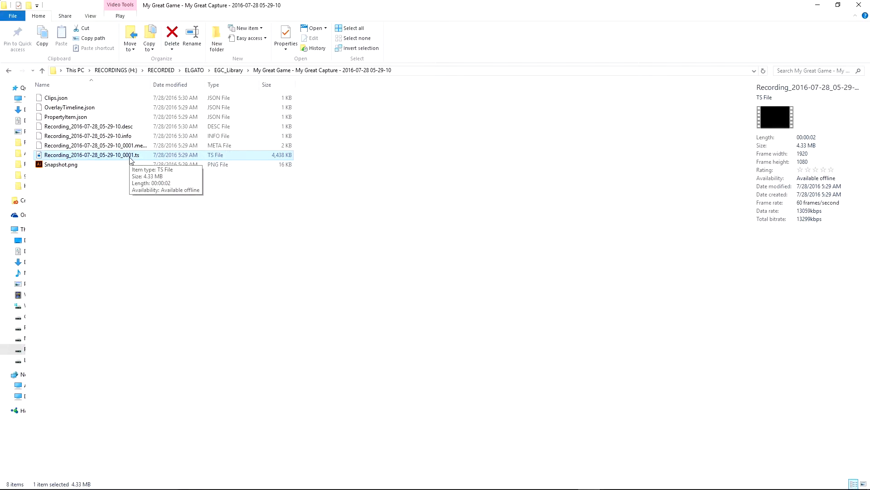
click(111, 208)
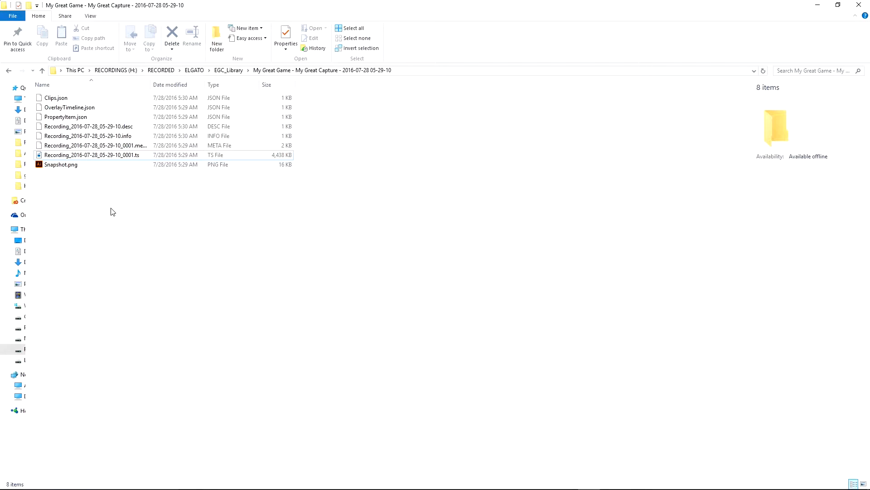
click(124, 156)
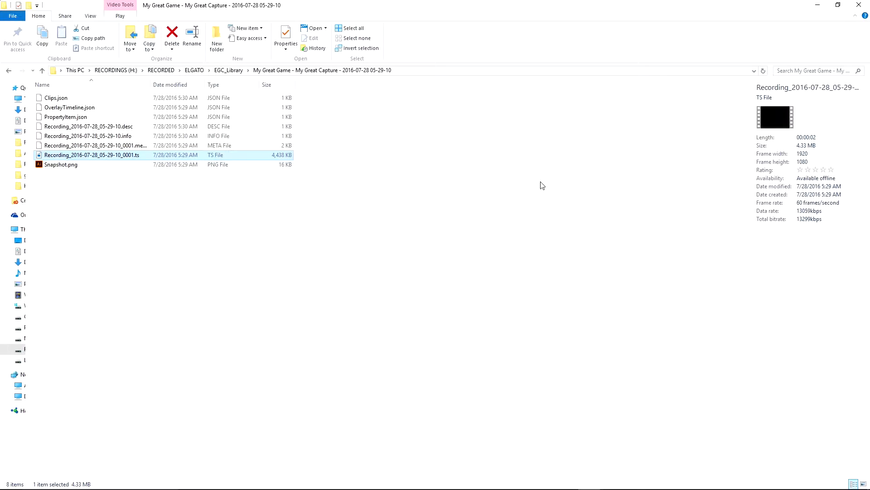
click(165, 214)
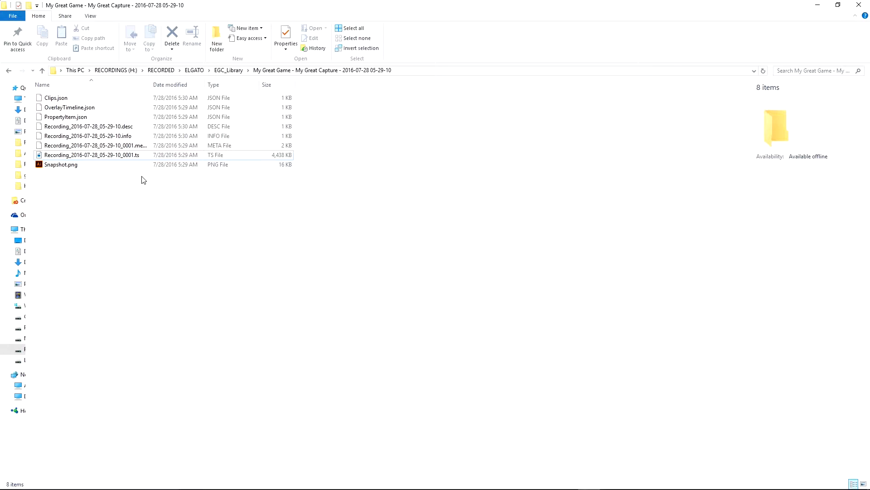
key(BackSpace)
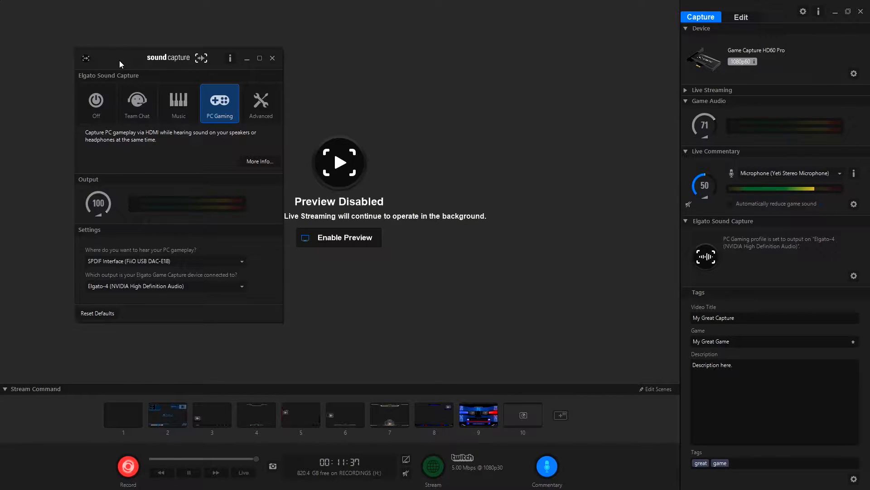
- Switch to Elgato Sound Capture, reposition its window and examine the Game Capture output device choices without changing the selection
drag(118, 61, 264, 65)
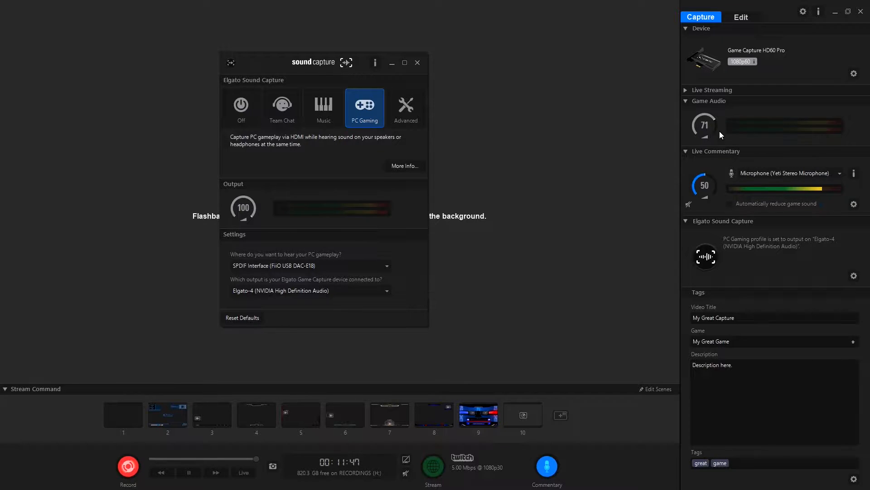
drag(300, 69, 115, 34)
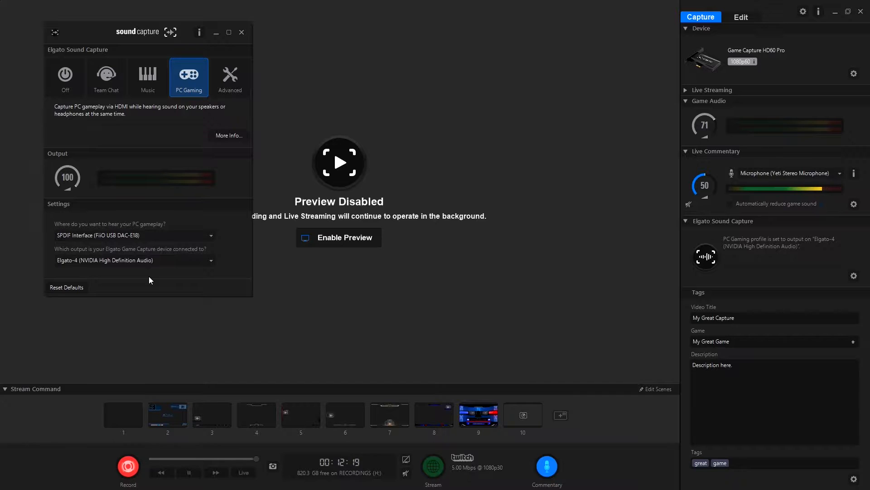
drag(116, 31, 181, 61)
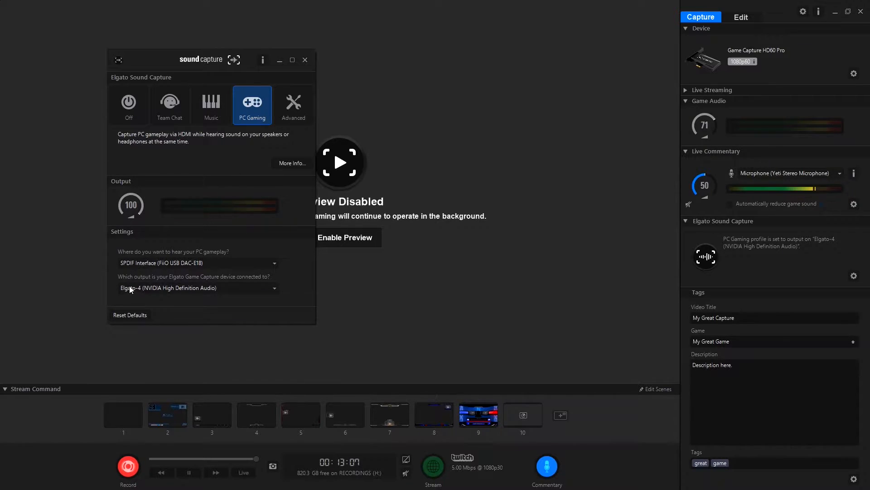
click(149, 289)
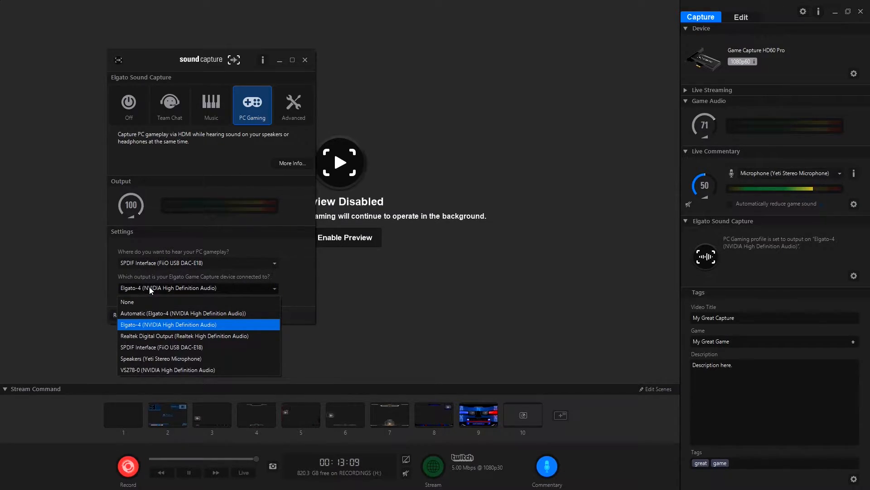
click(149, 288)
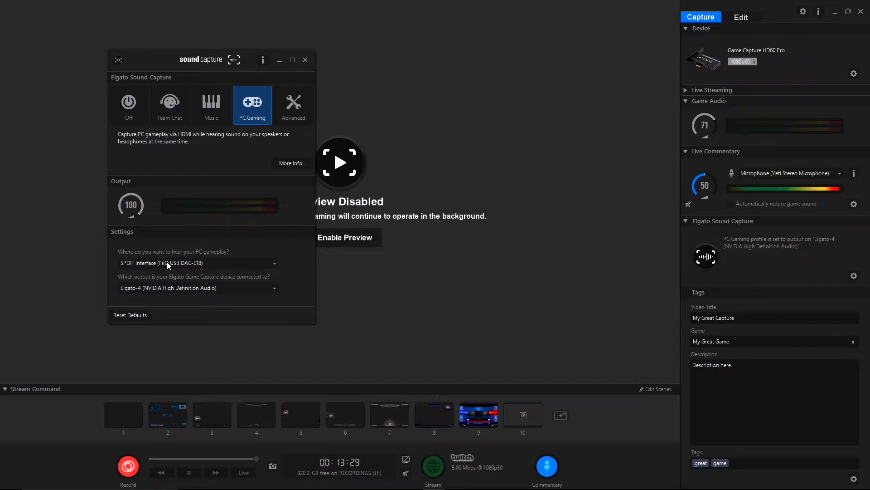
- Examine the playback devices offered for hearing PC gameplay in Sound Capture without changing the selection
click(152, 262)
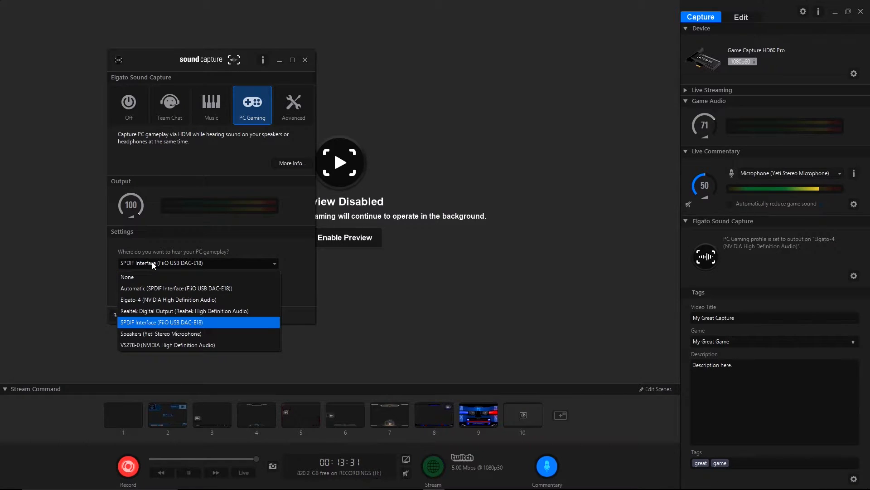
click(151, 262)
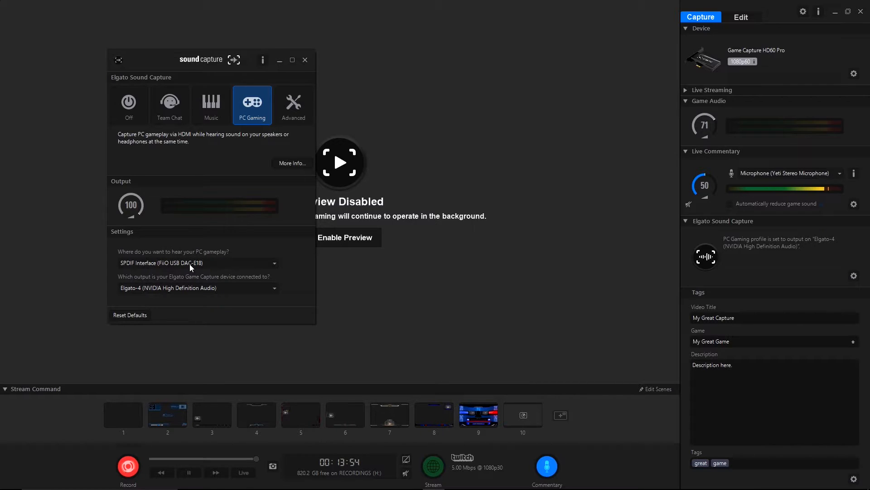
click(153, 265)
click(151, 262)
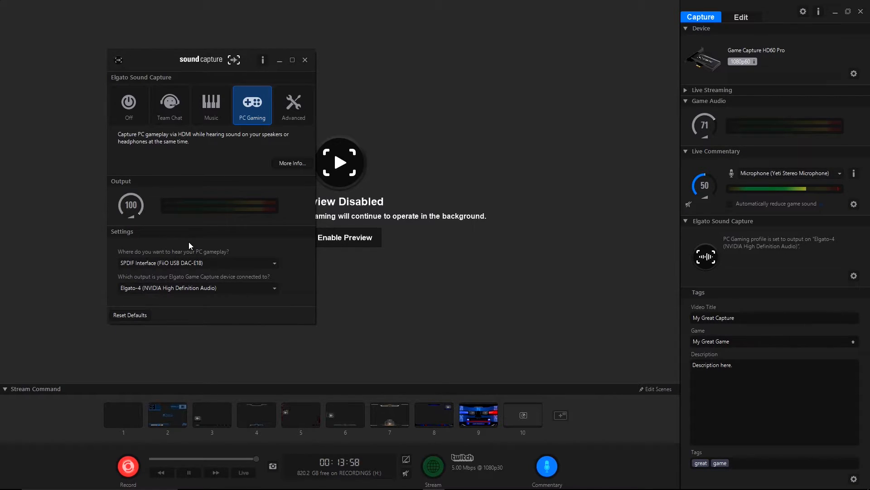